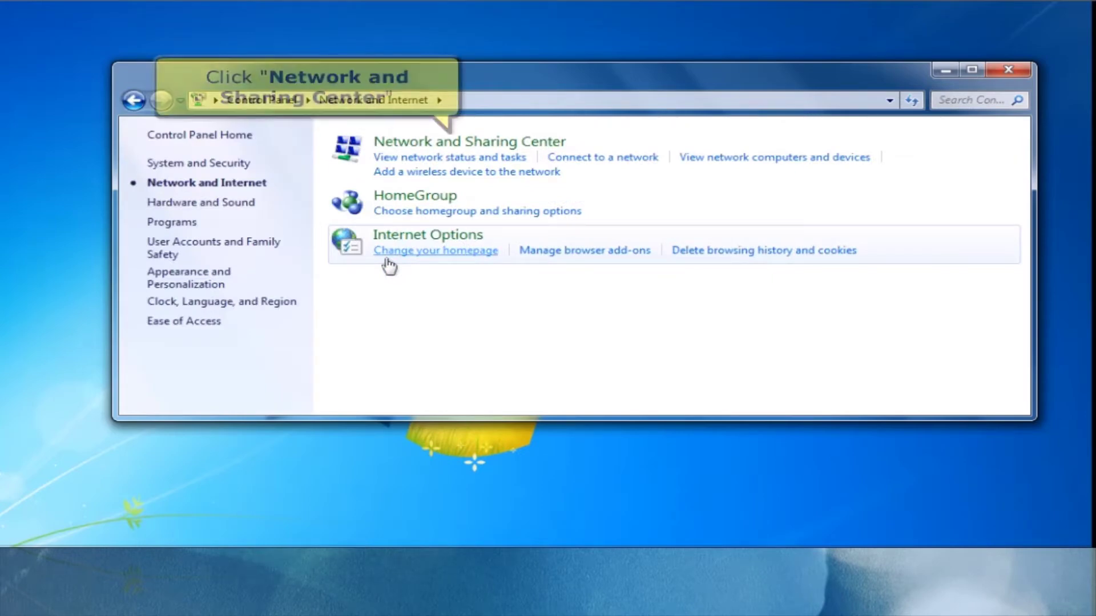
Step: Open the Local Area Connection Properties from Network and Sharing Center and select TCP/IPv4
click(444, 144)
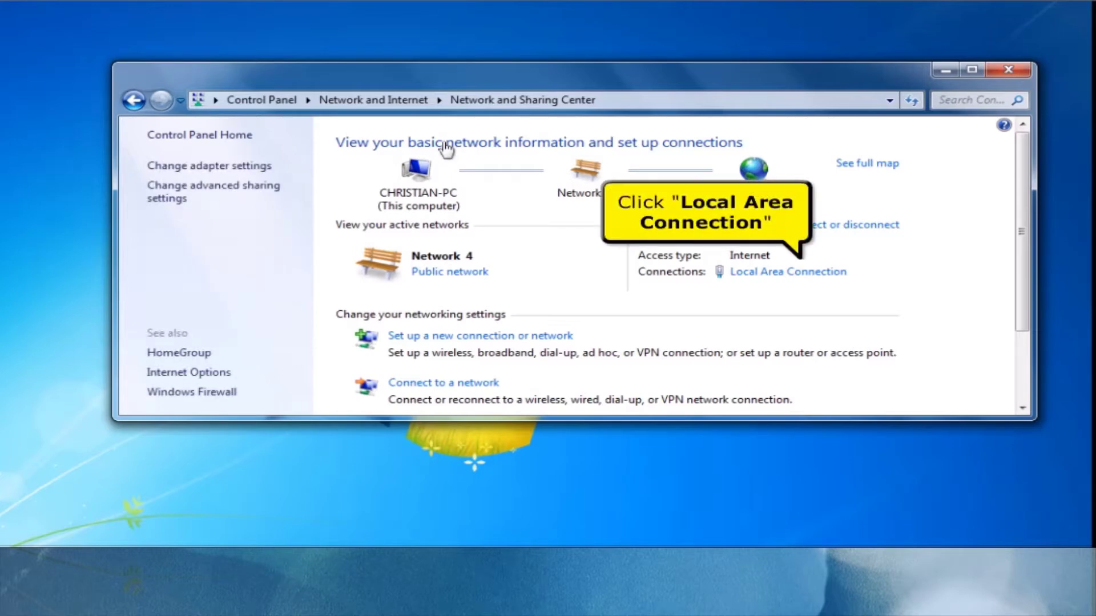
click(738, 273)
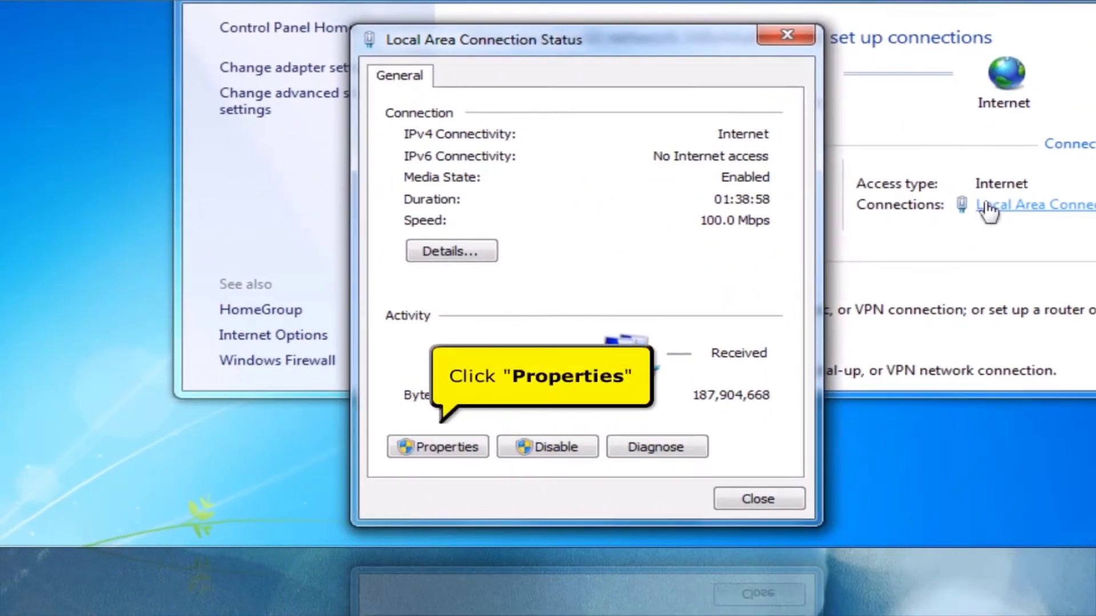
click(453, 446)
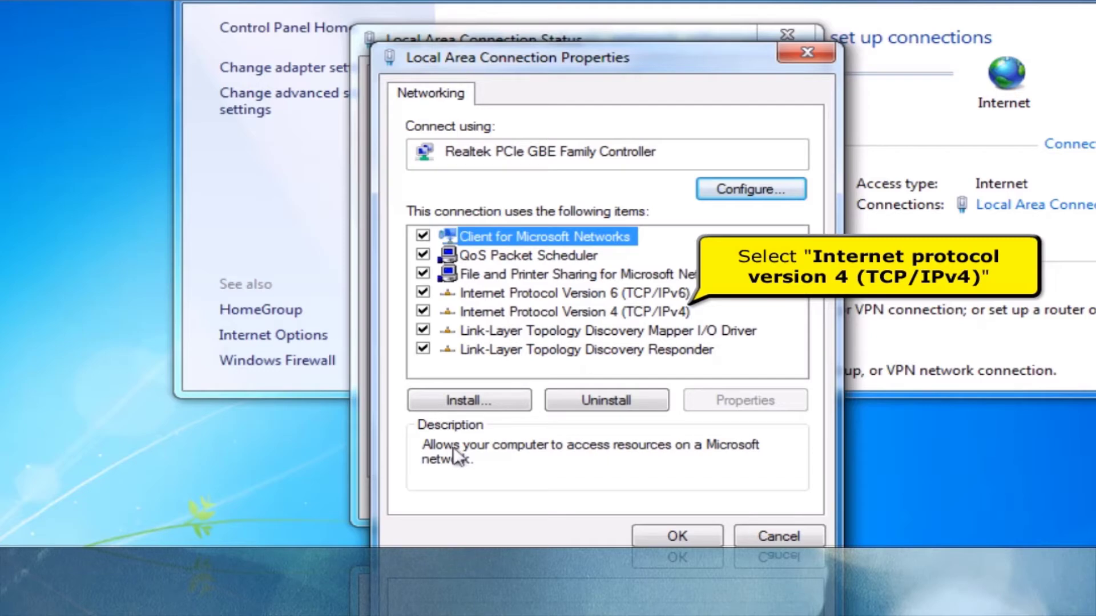
click(556, 322)
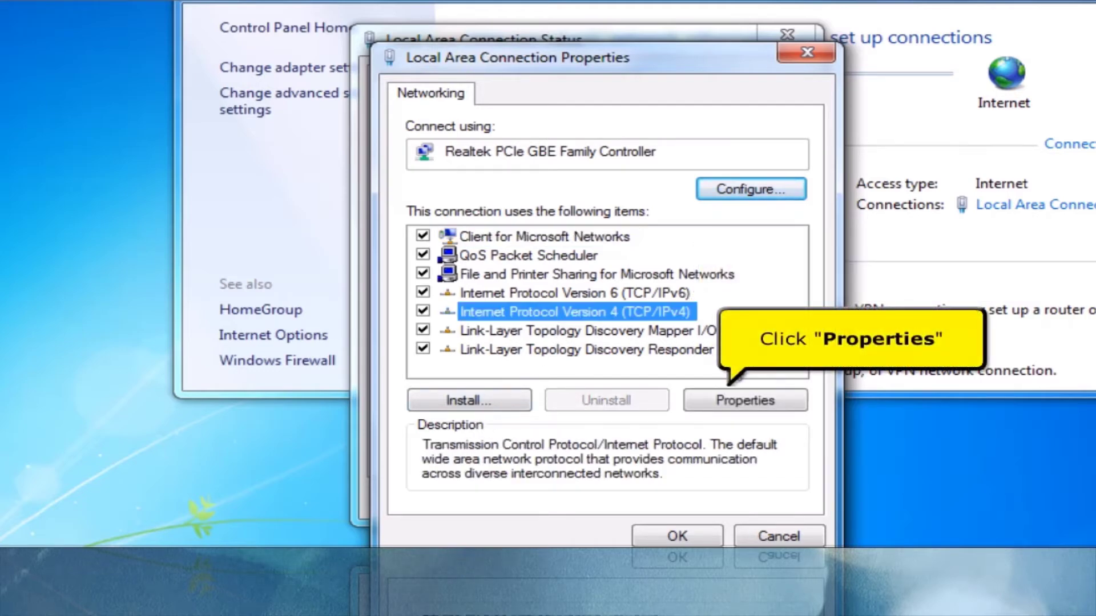
Step: Confirm TCP/IPv4 obtains its IP and DNS automatically, then close the connection properties
click(771, 407)
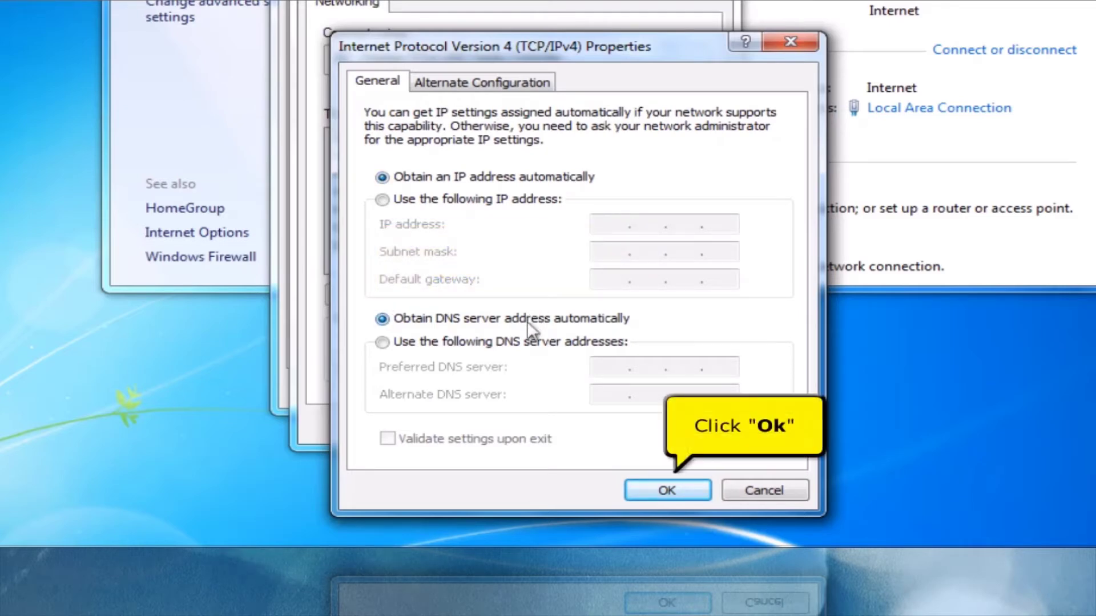
click(637, 488)
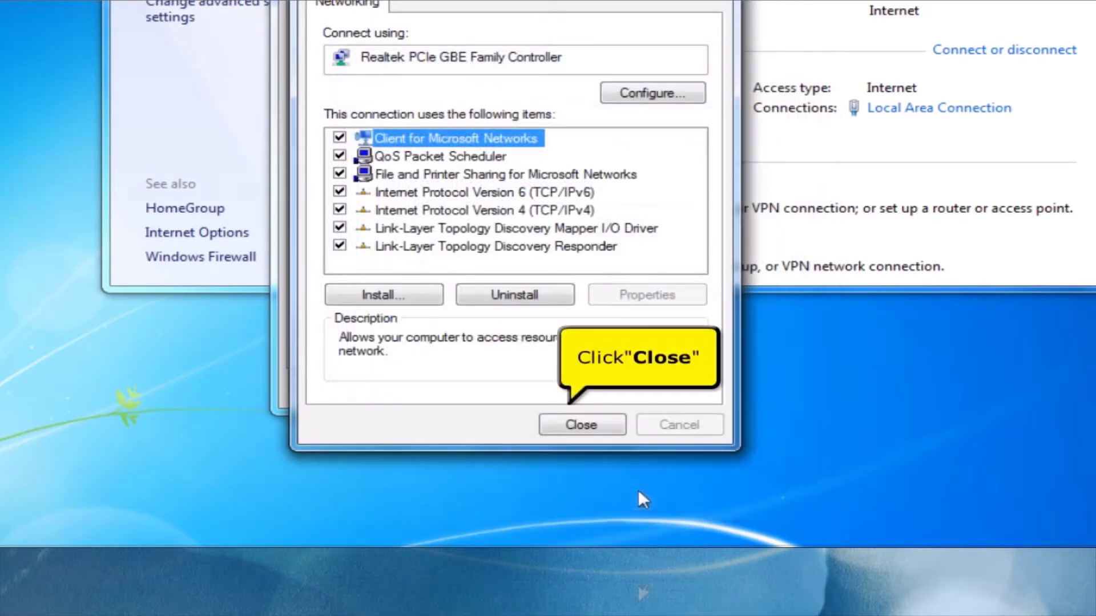
click(589, 428)
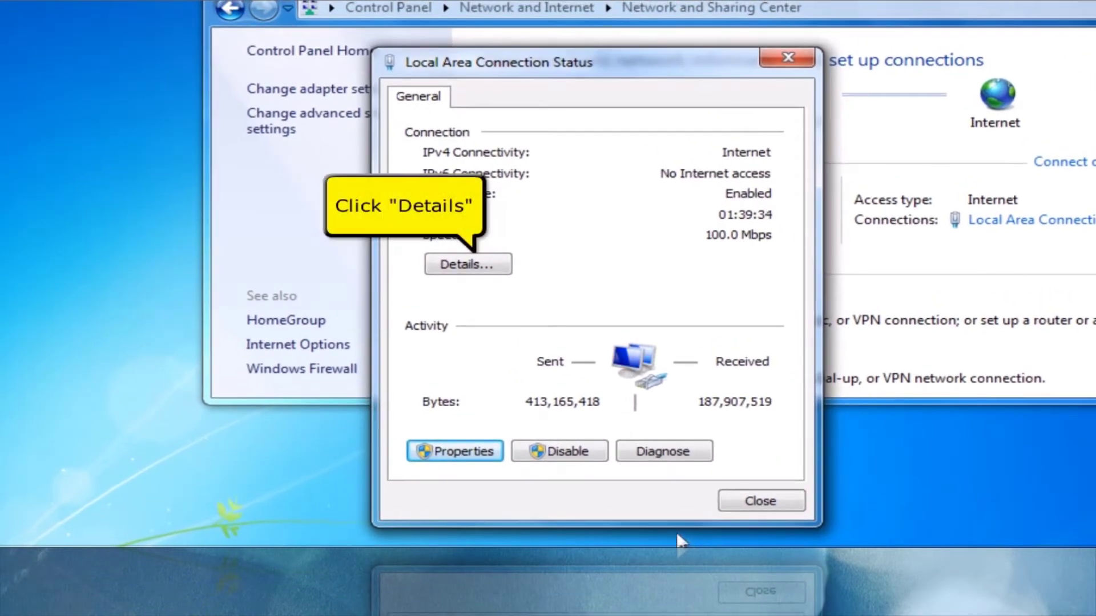
Step: Copy the physical address and default gateway 192.168.1.1 from Details, then close both windows
click(494, 274)
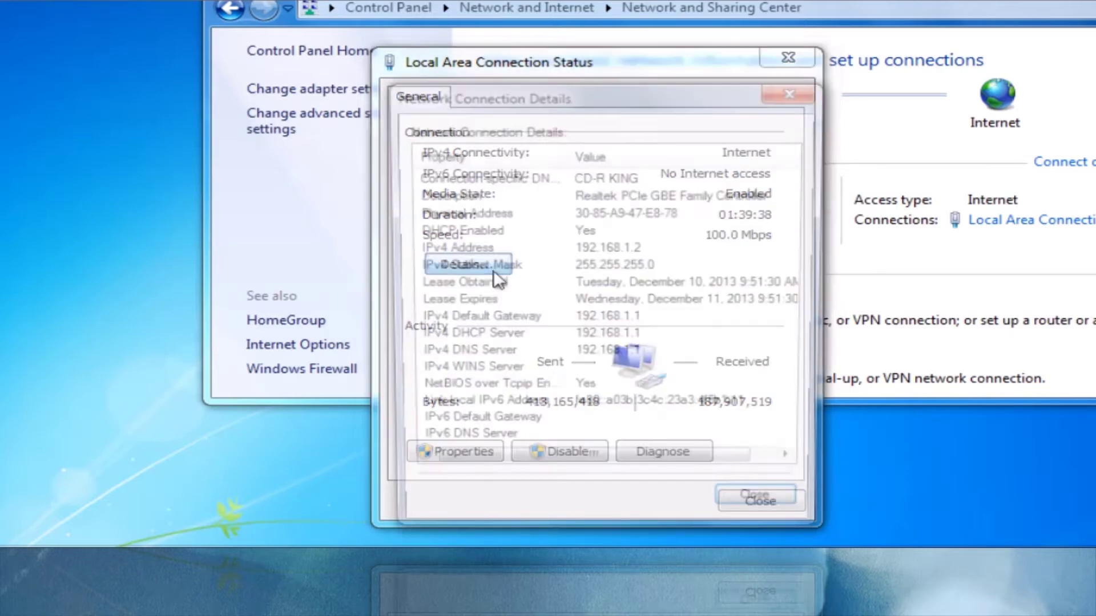
click(522, 216)
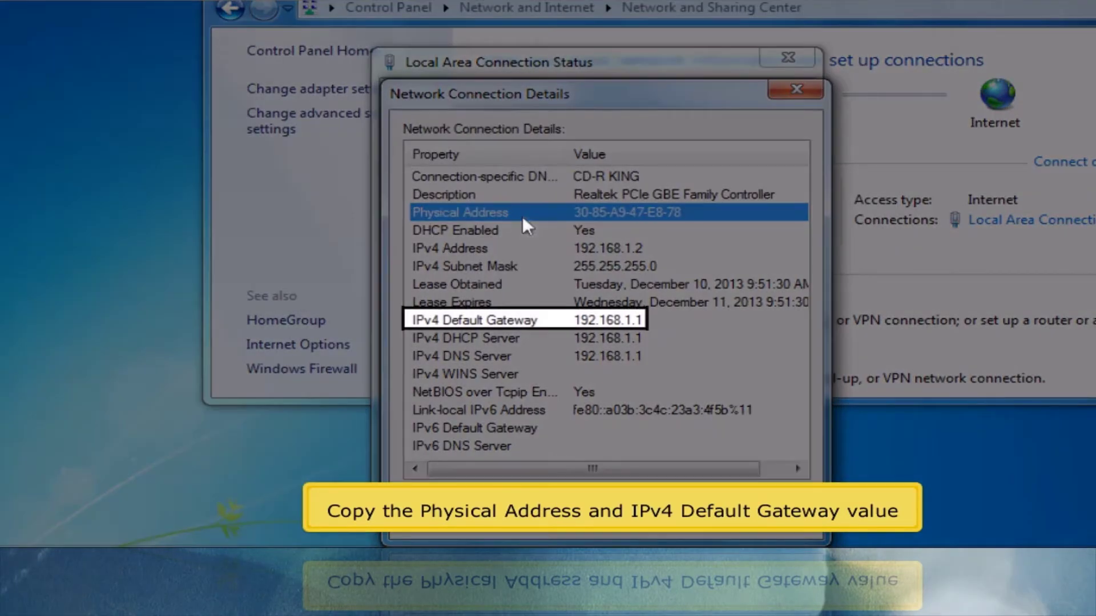
key(Down)
key(Down)
key(Down)
key(Down)
key(Down)
key(Down)
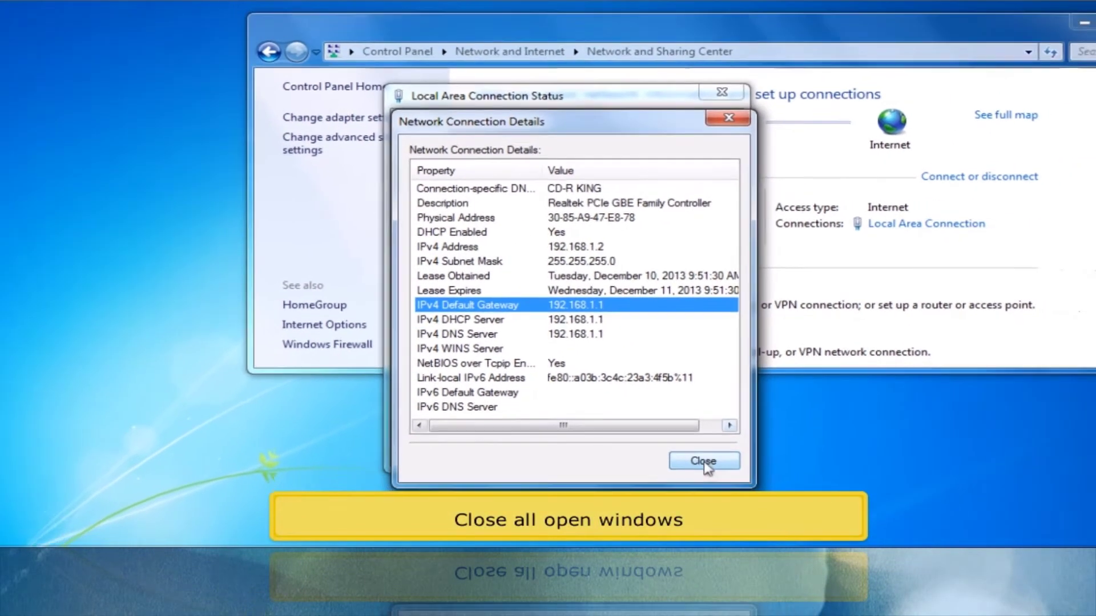
click(704, 461)
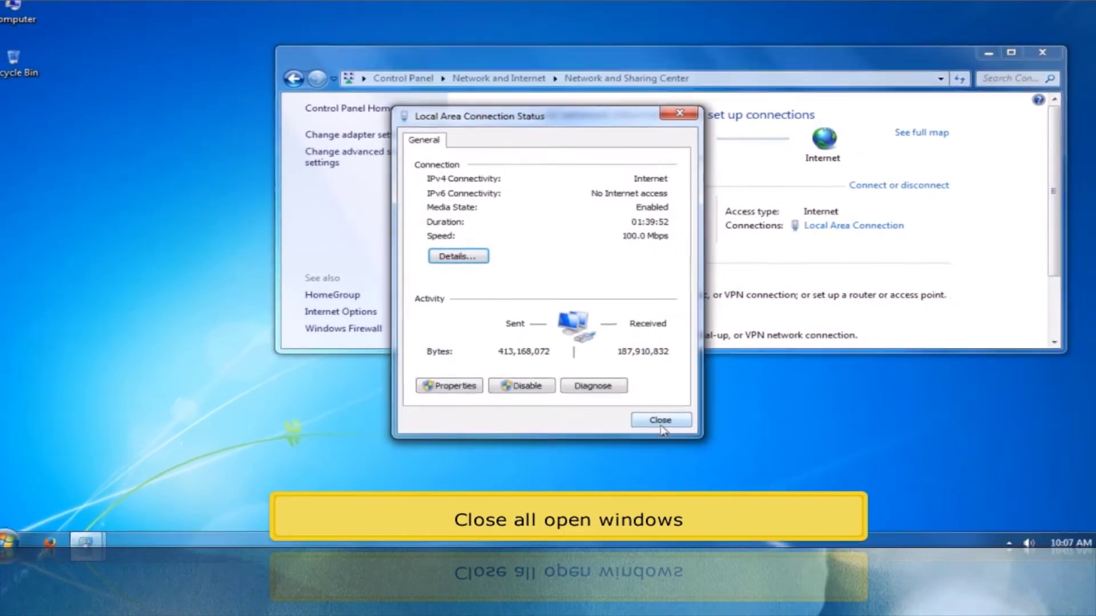
click(661, 421)
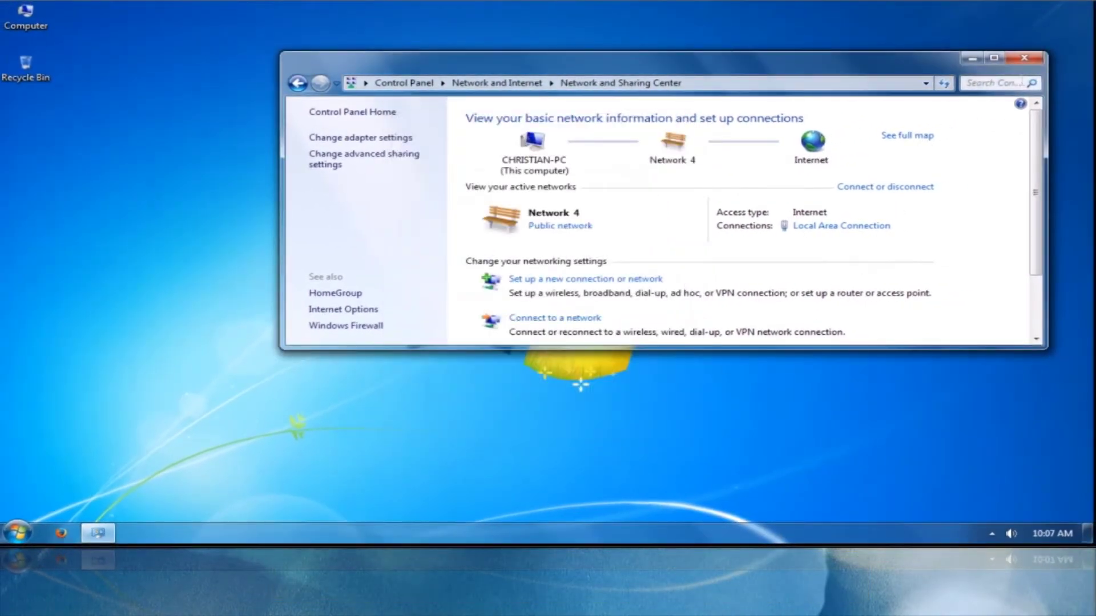
Step: Close Network and Sharing Center and load 192.168.1.1 in Firefox
click(1023, 59)
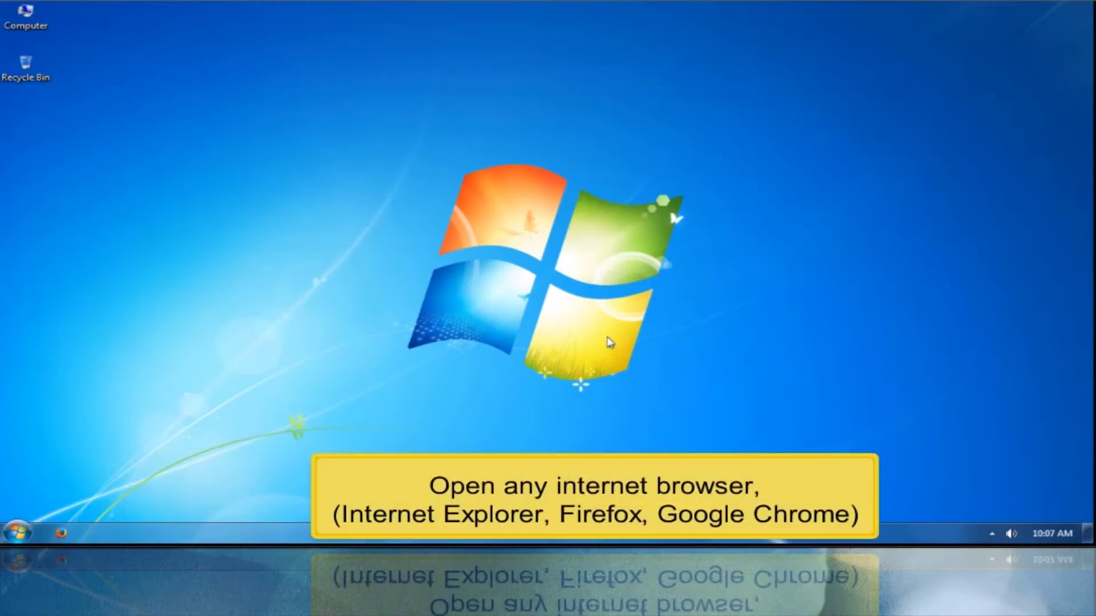
click(57, 533)
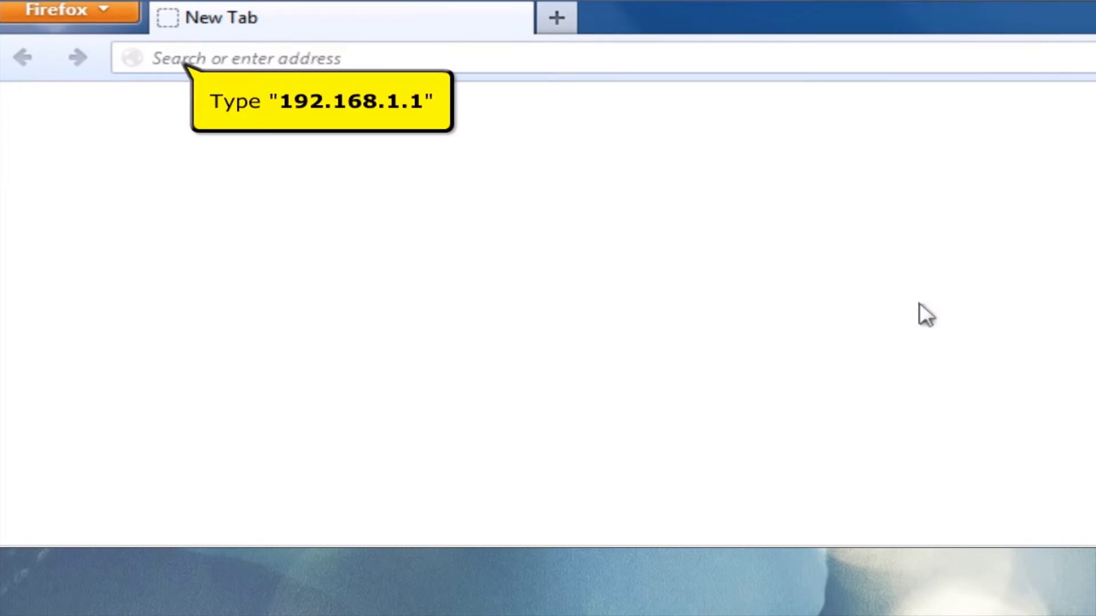
text(192.168)
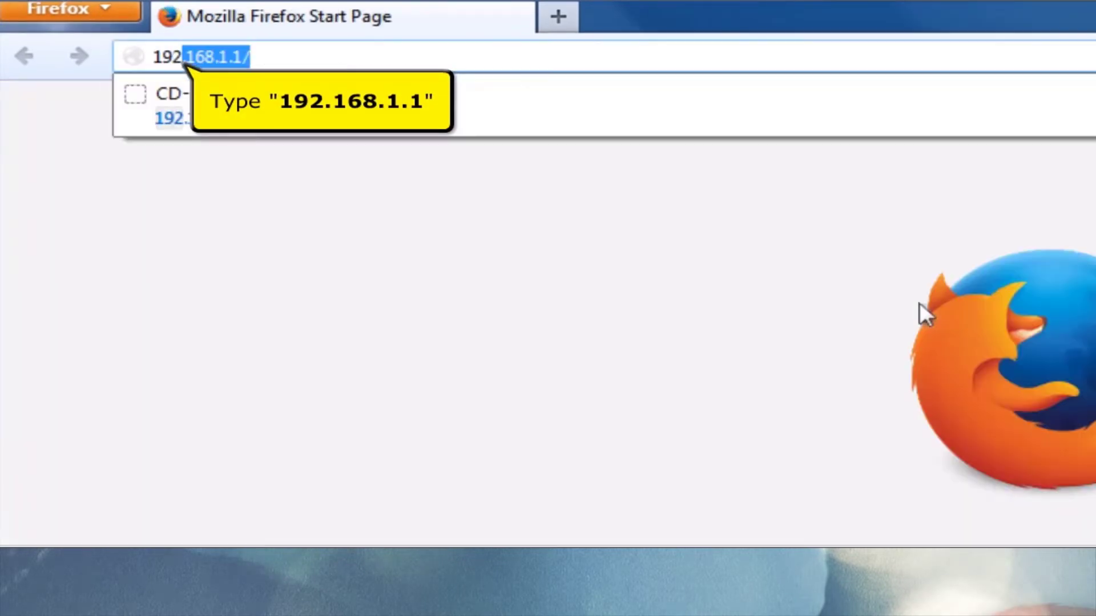
text(.1.1)
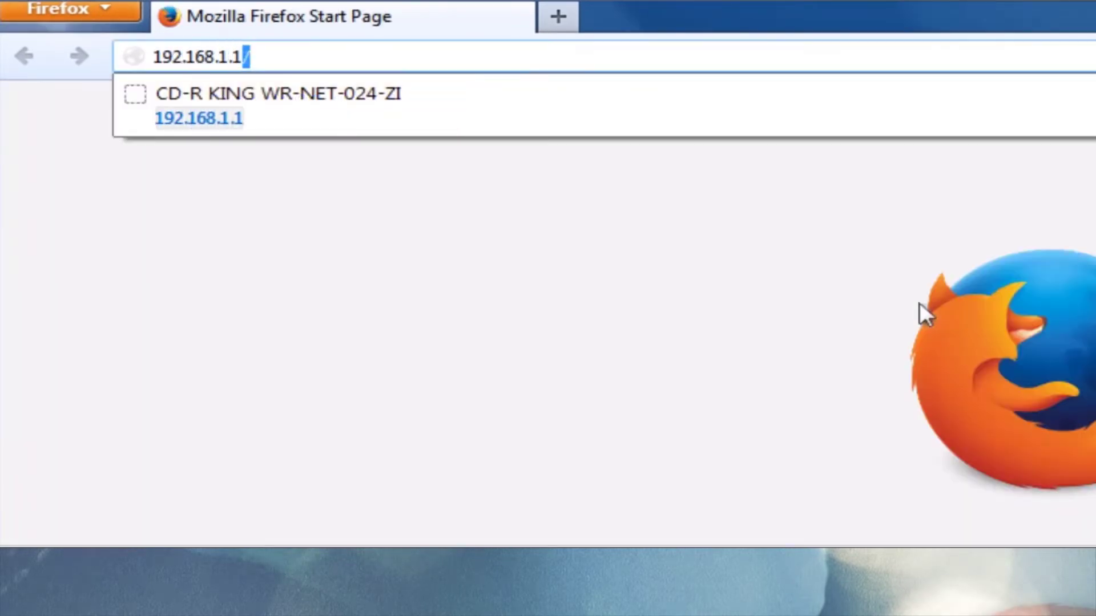
key(Return)
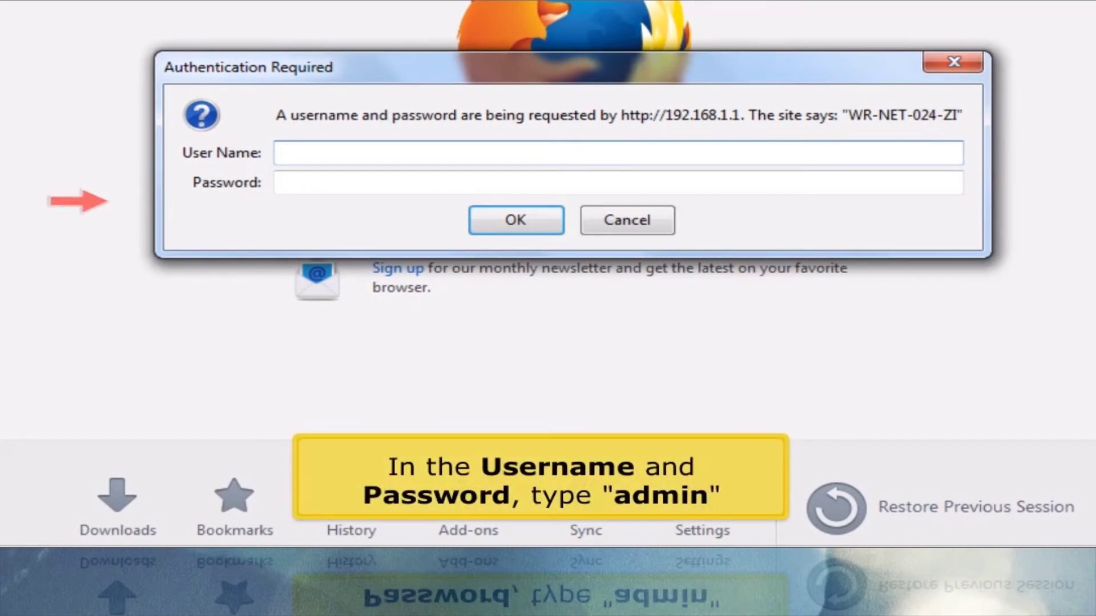
Step: Log in with user name admin and its password, then expand Network Settings
key(Tab)
key(Return)
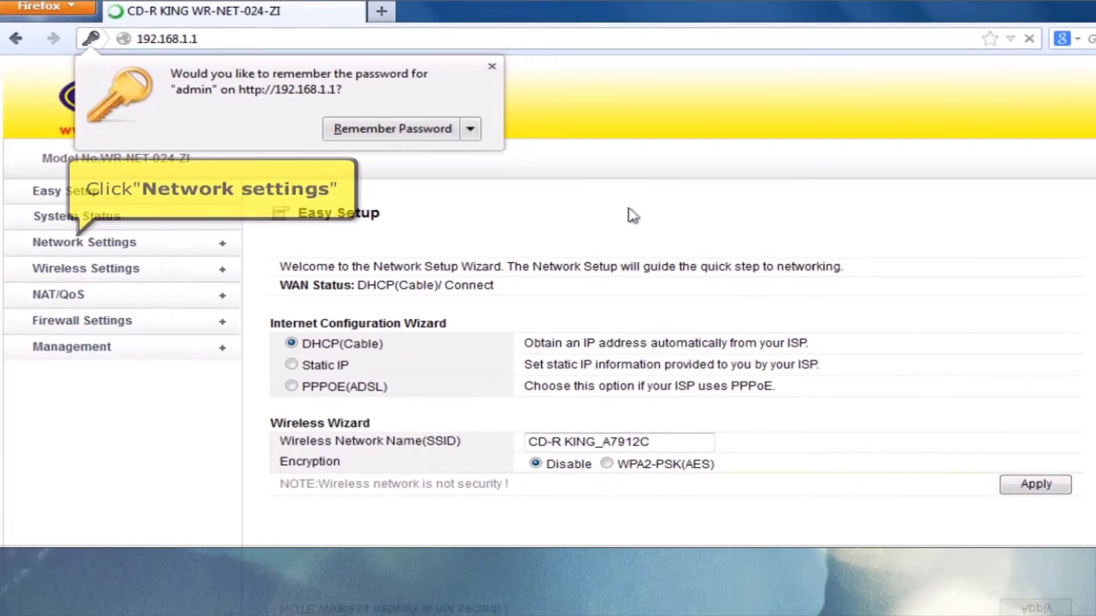
click(88, 244)
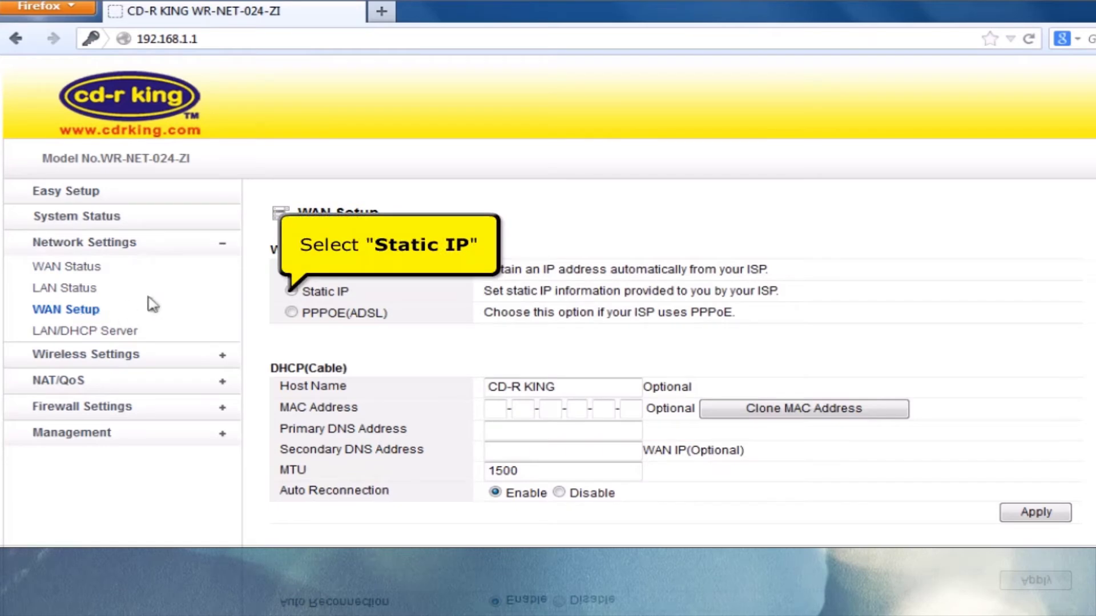
Step: Switch the WAN connection type to Static IP and place the cursor in IP Address
click(301, 299)
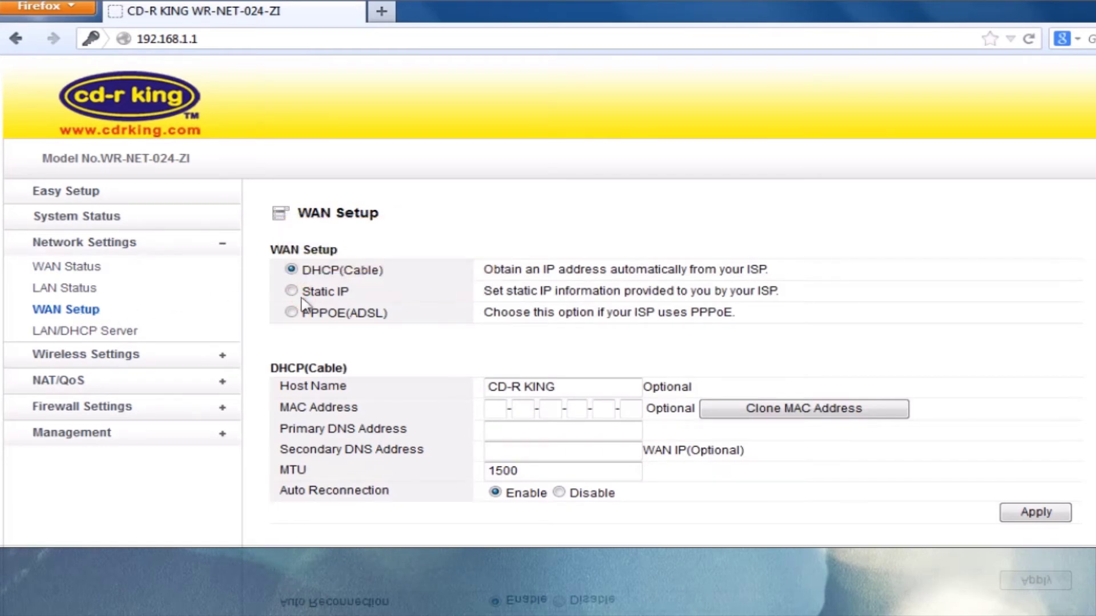
click(292, 292)
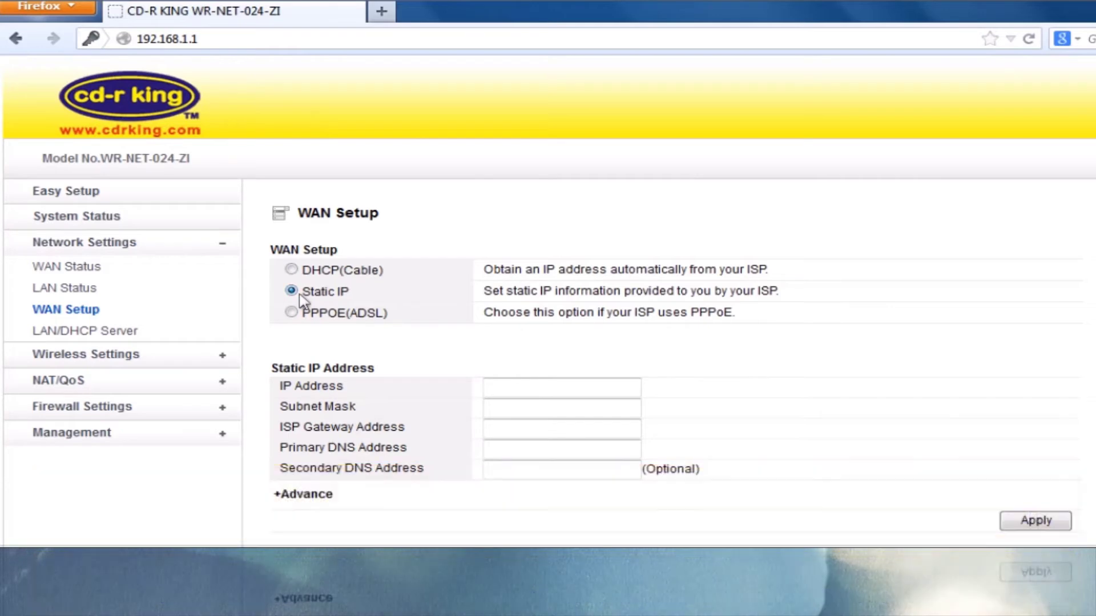
click(499, 381)
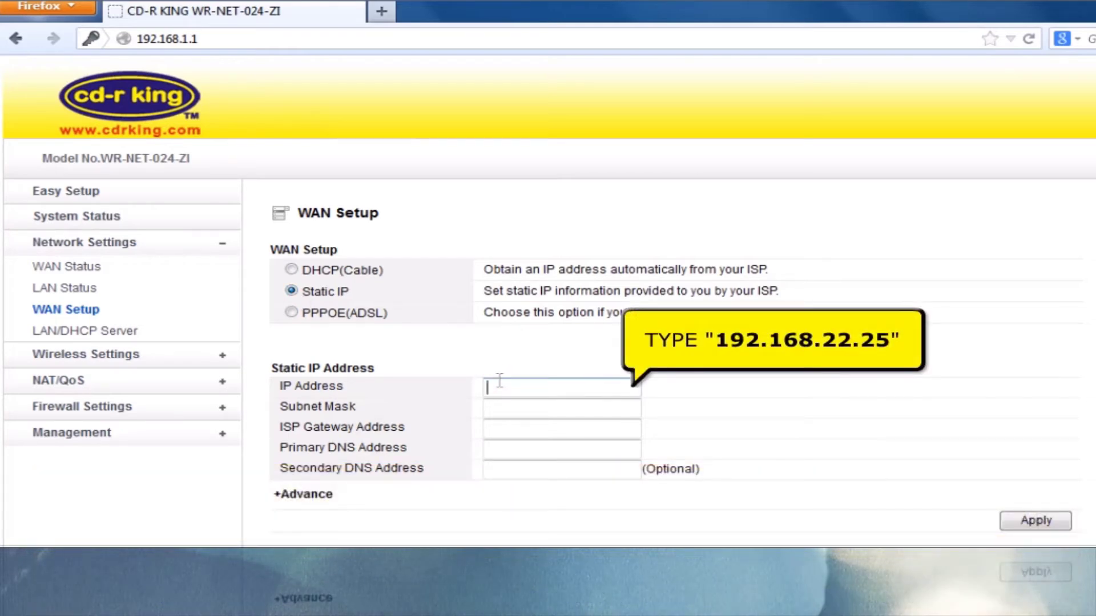
Step: Enter WAN IP 192.168.22.25, mask 255.255.255.0, gateway 192.168.22.1 and the primary DNS
text(192.168.22.25)
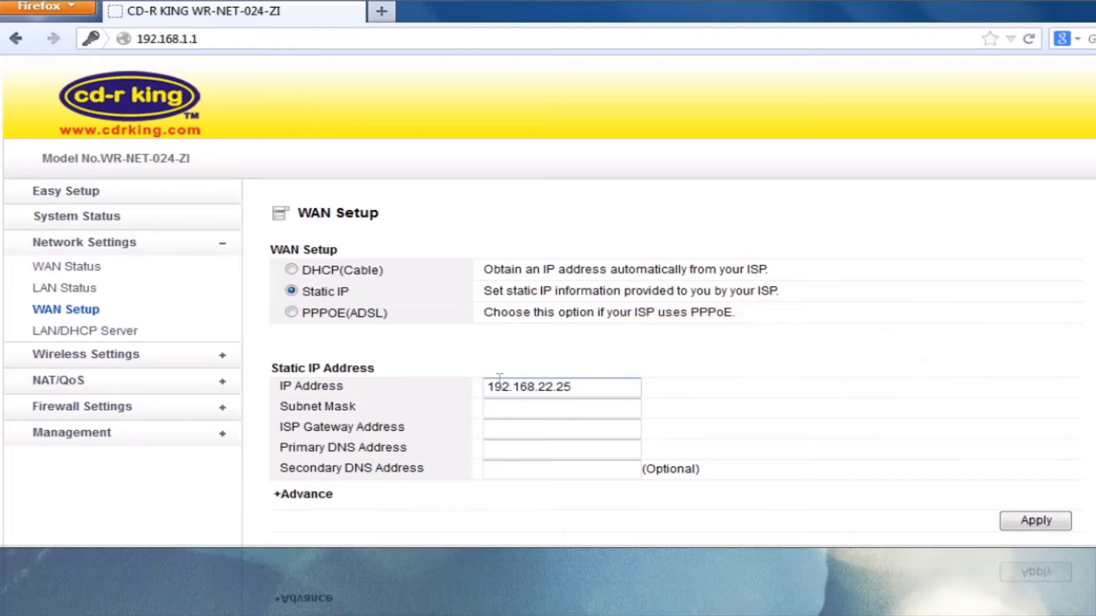
click(495, 409)
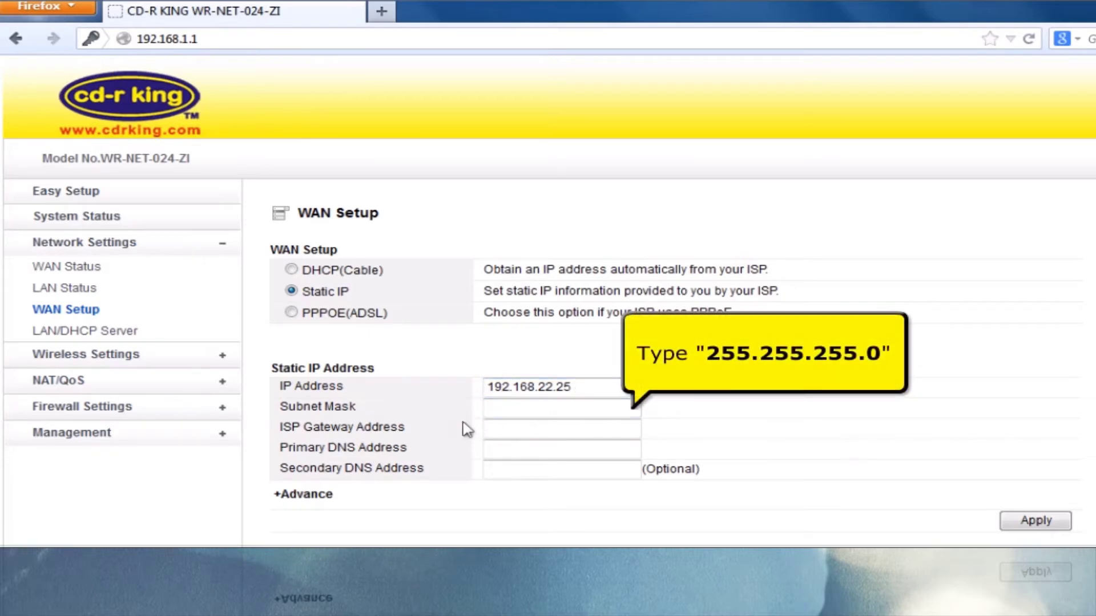
text(255.255.255.0)
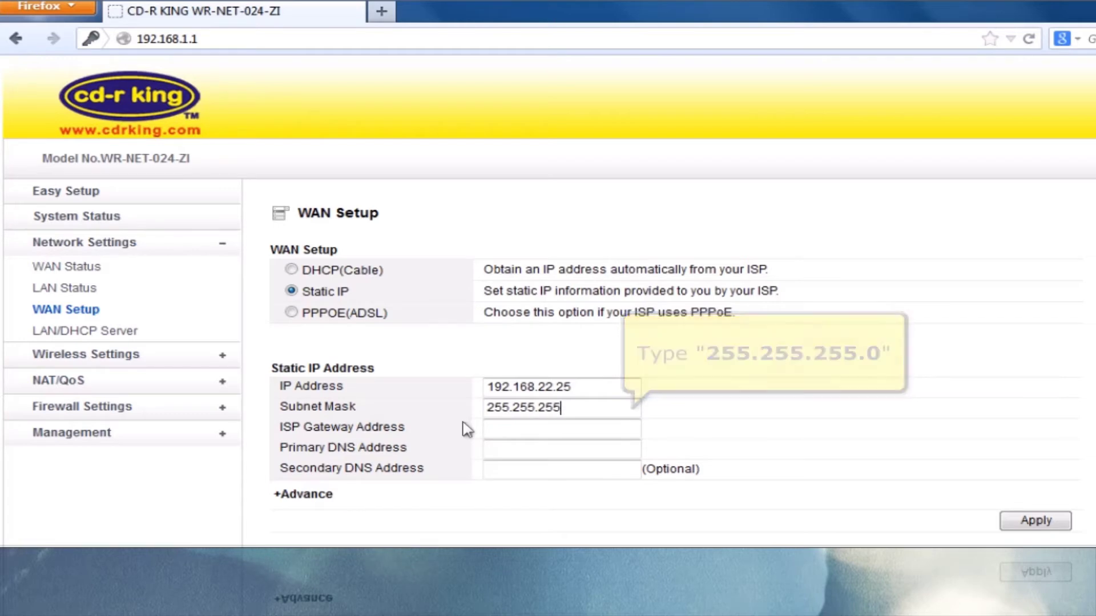
click(502, 434)
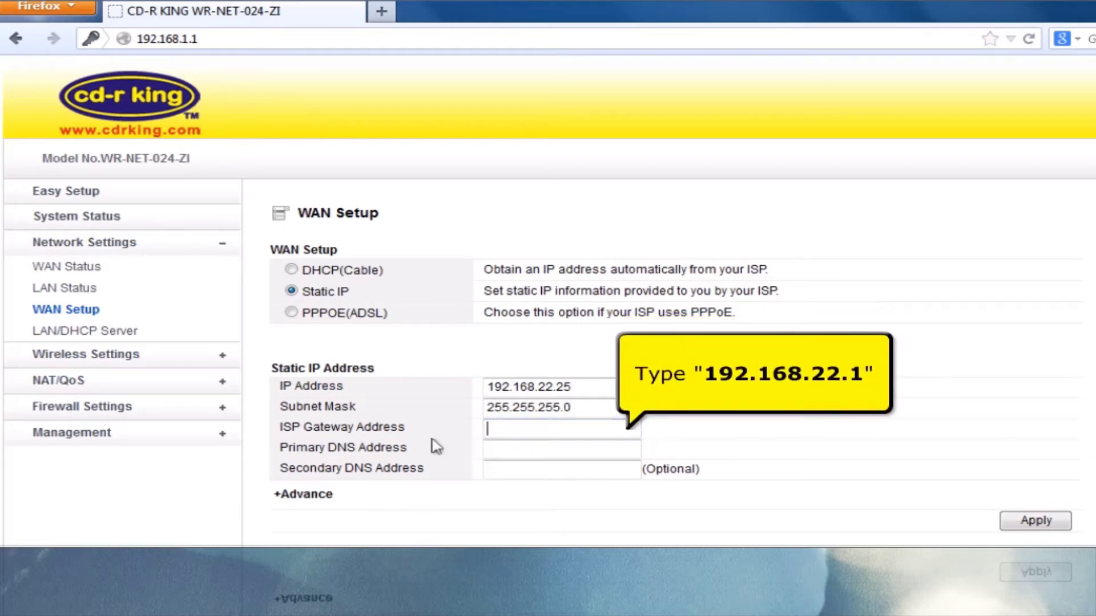
text(192.168.22.1)
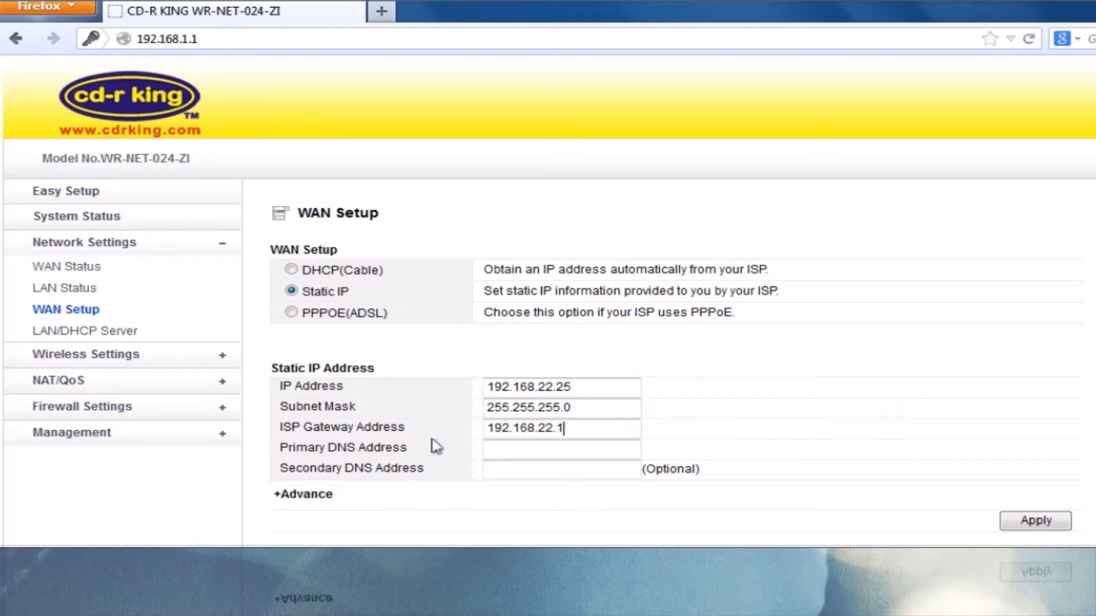
click(519, 451)
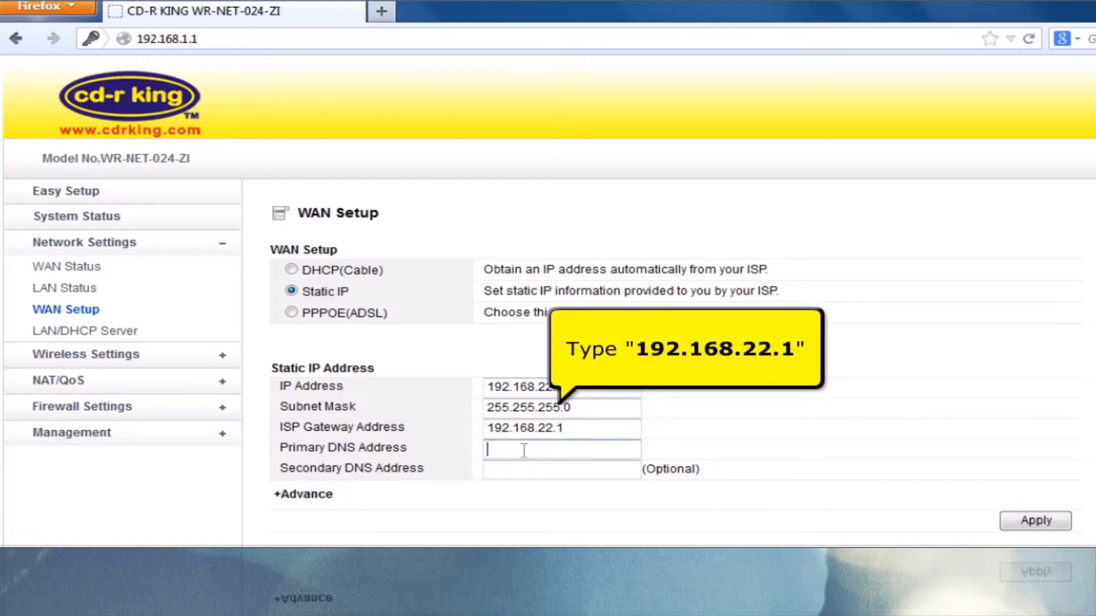
text(192.168.22.1)
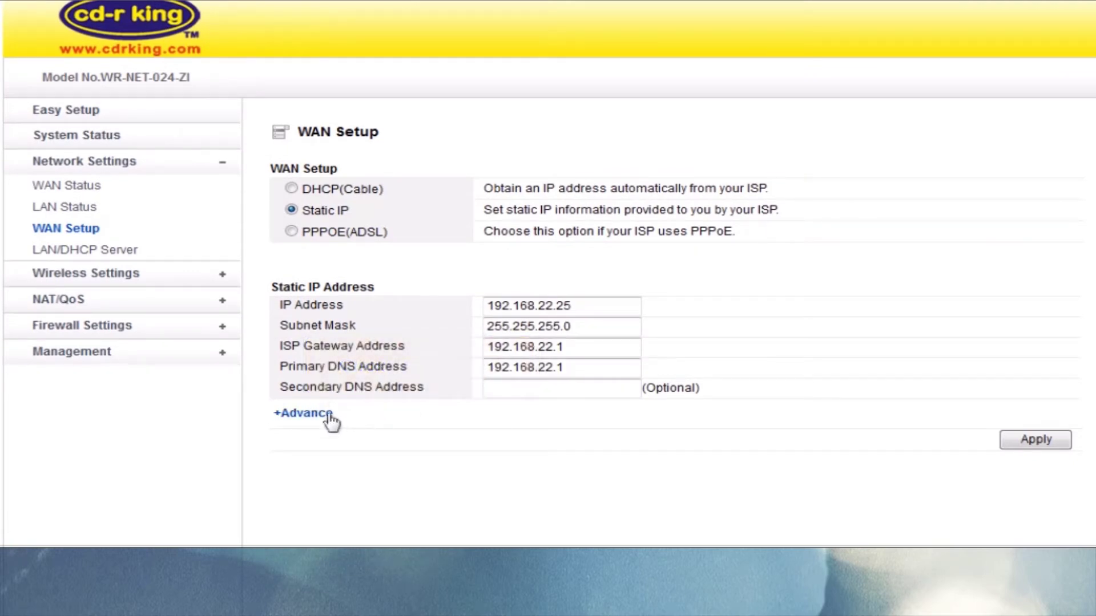
Step: Clone the PC's MAC address onto the WAN port under Advance and apply the settings
click(306, 413)
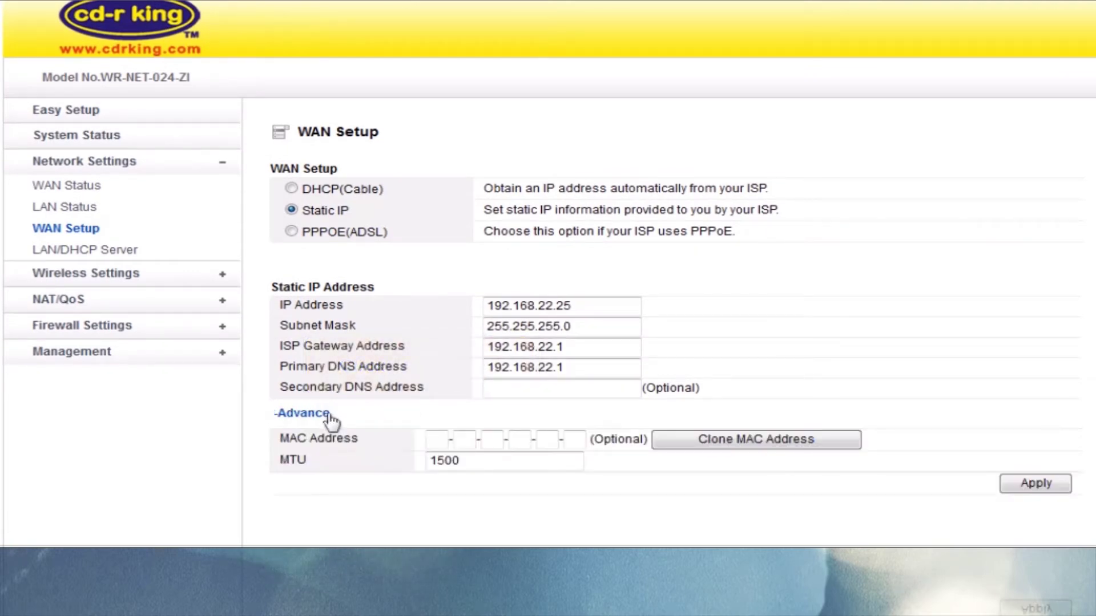
click(695, 445)
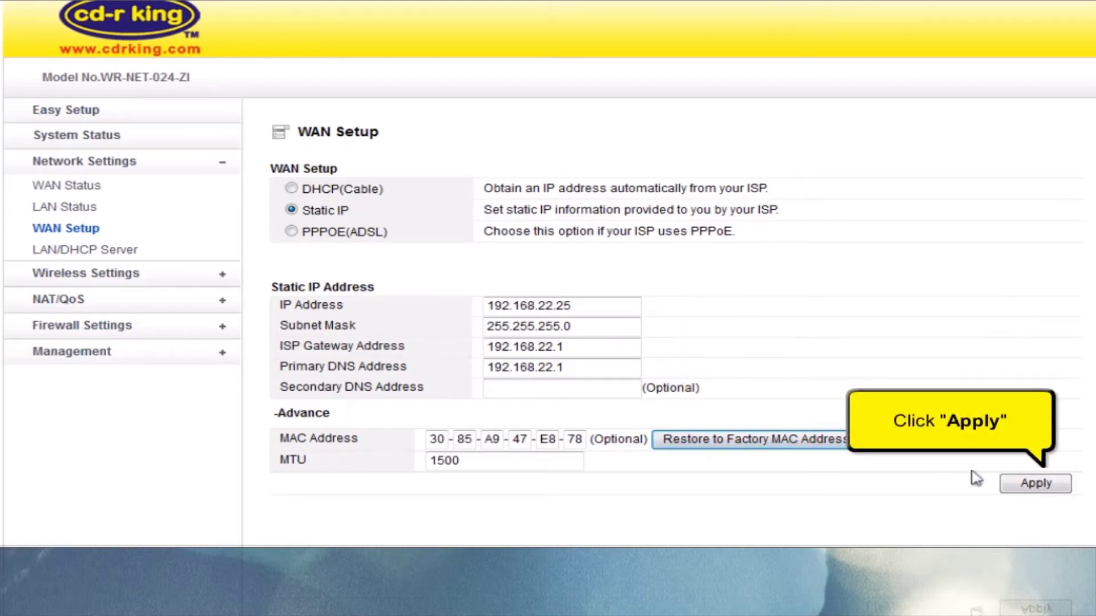
click(1022, 488)
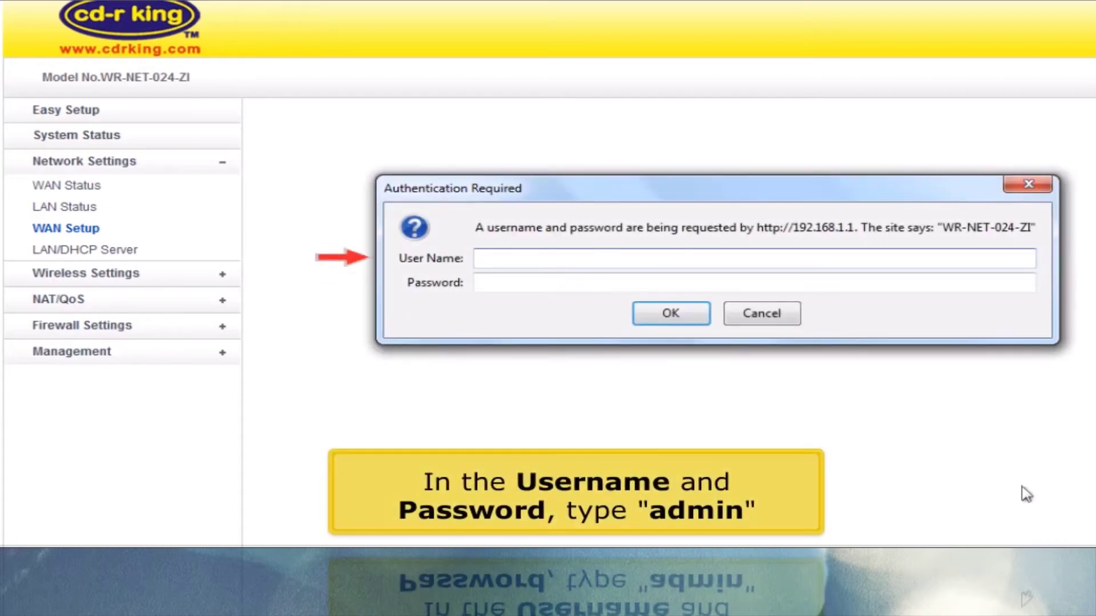
Step: Log back in as admin and expand Wireless Settings to view Wireless Status
key(Tab)
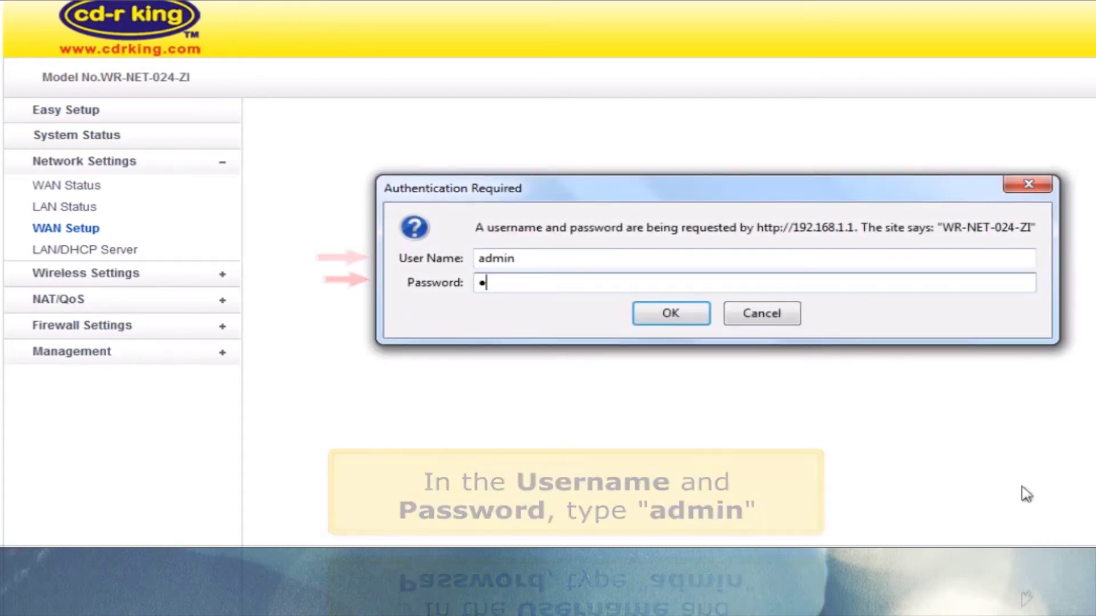
key(Return)
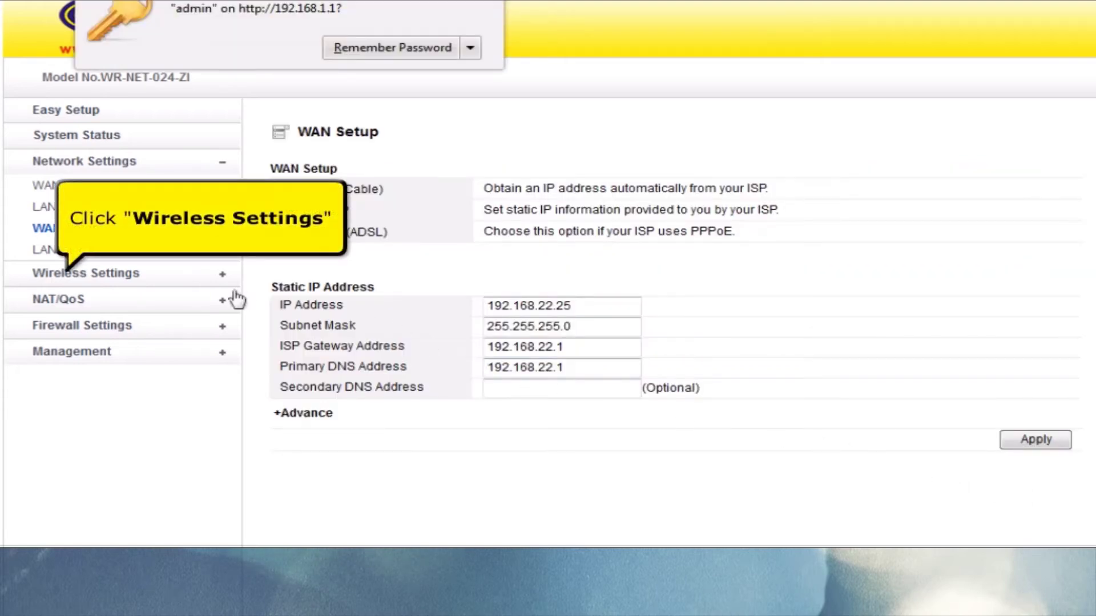
click(104, 279)
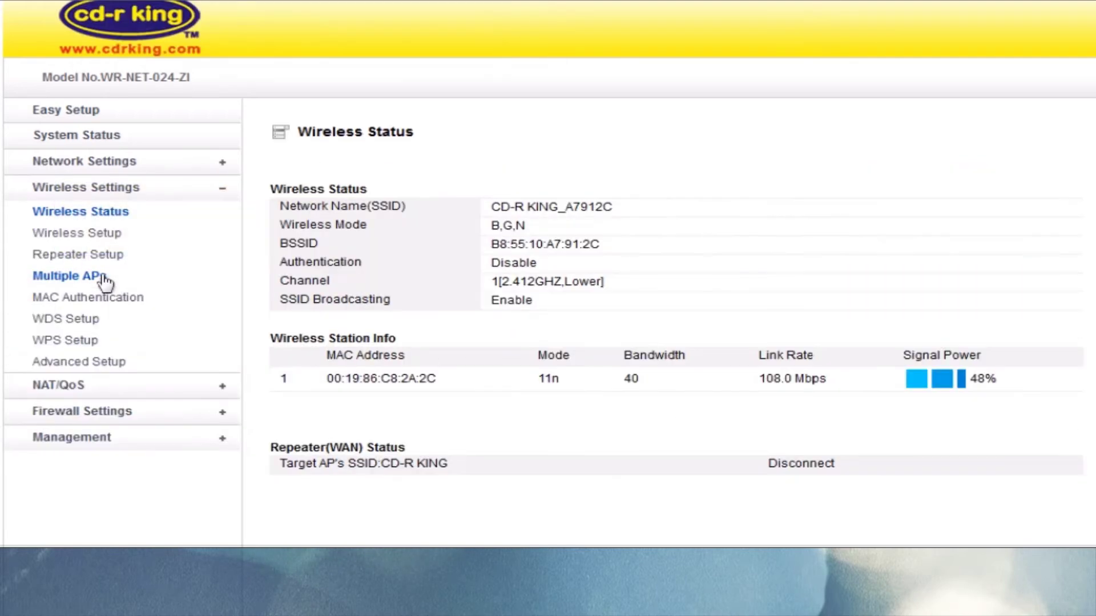
Step: On Wireless Setup, replace the SSID with 'cd-r king' and open the Authentication choices
click(90, 235)
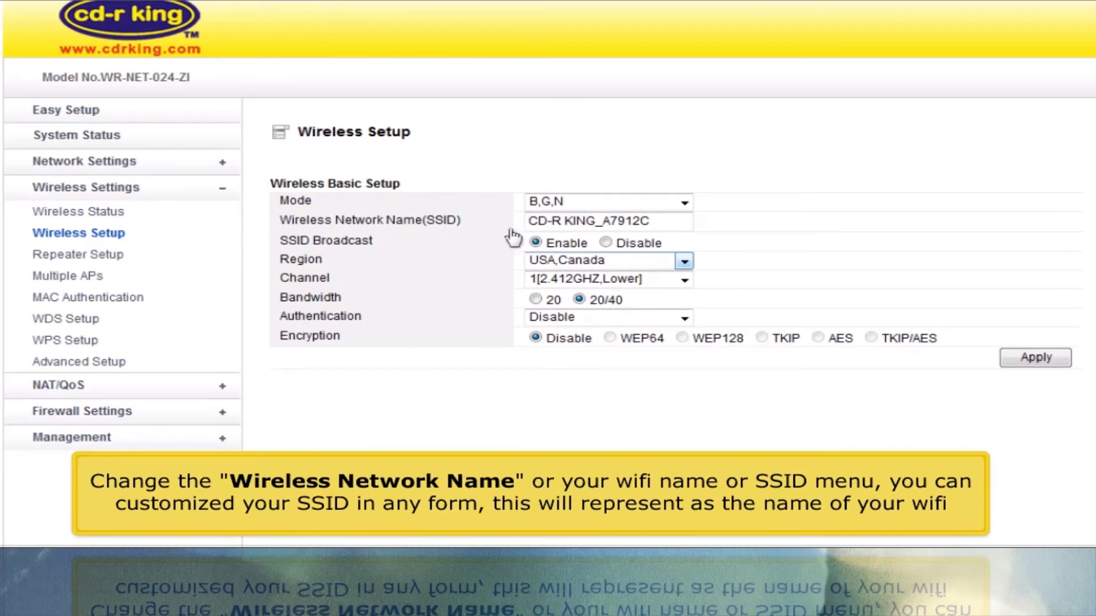
drag(651, 222, 435, 223)
text(c)
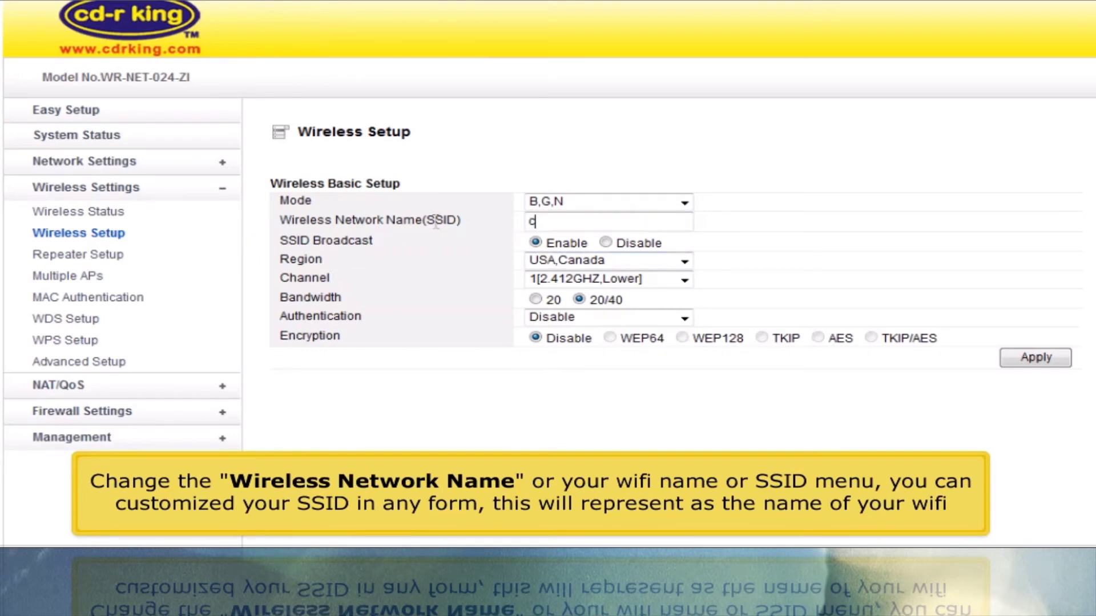
text(d-r king)
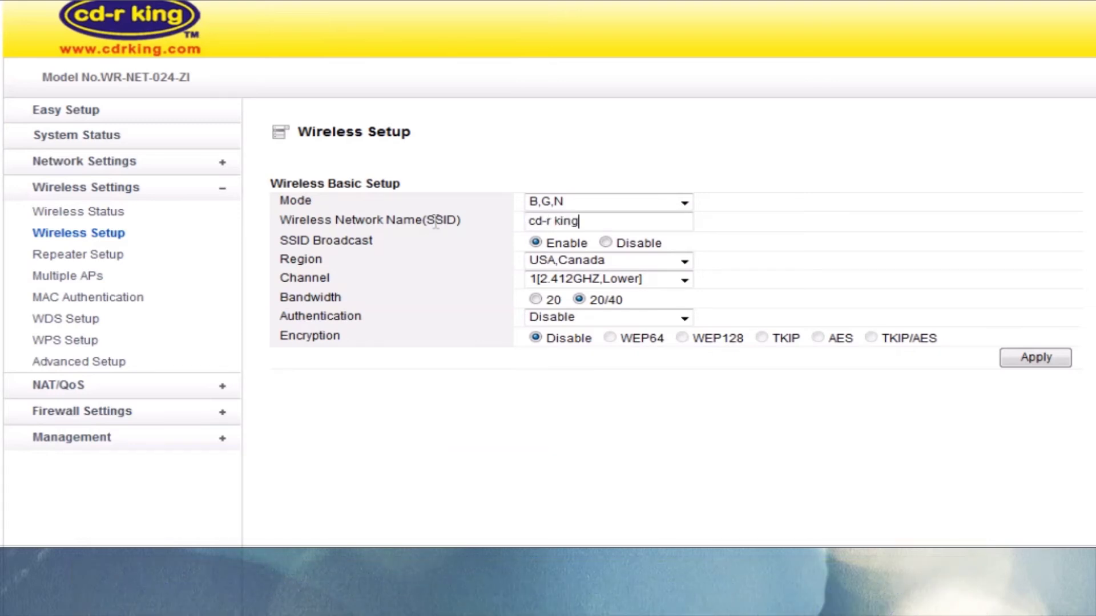
click(570, 319)
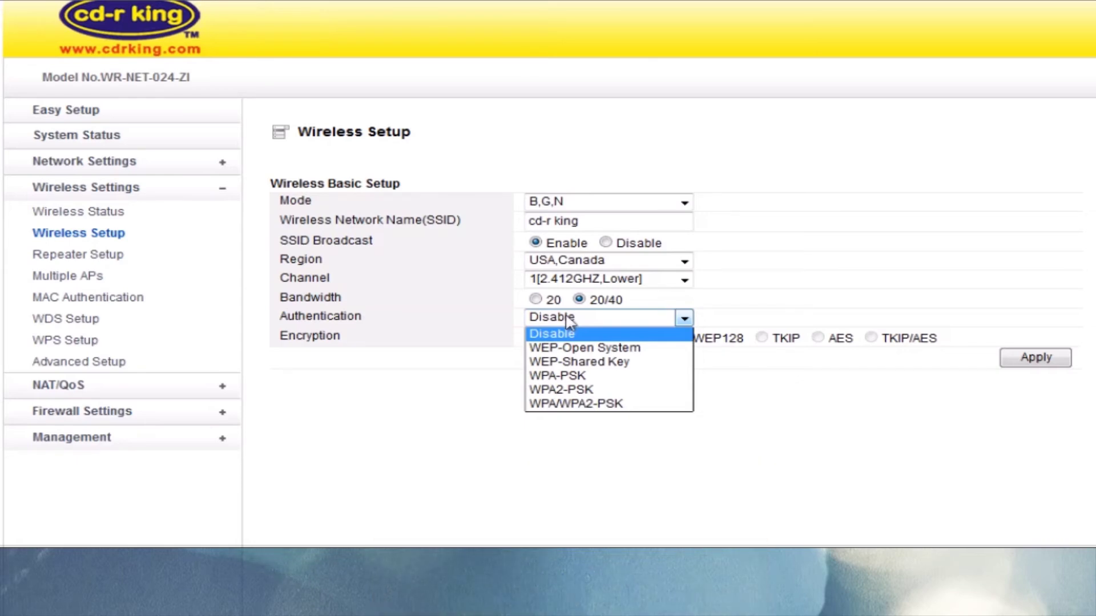
Step: Set Wi-Fi authentication to WPA-PSK with TKIP encryption and enter the new wireless password
click(562, 378)
click(552, 356)
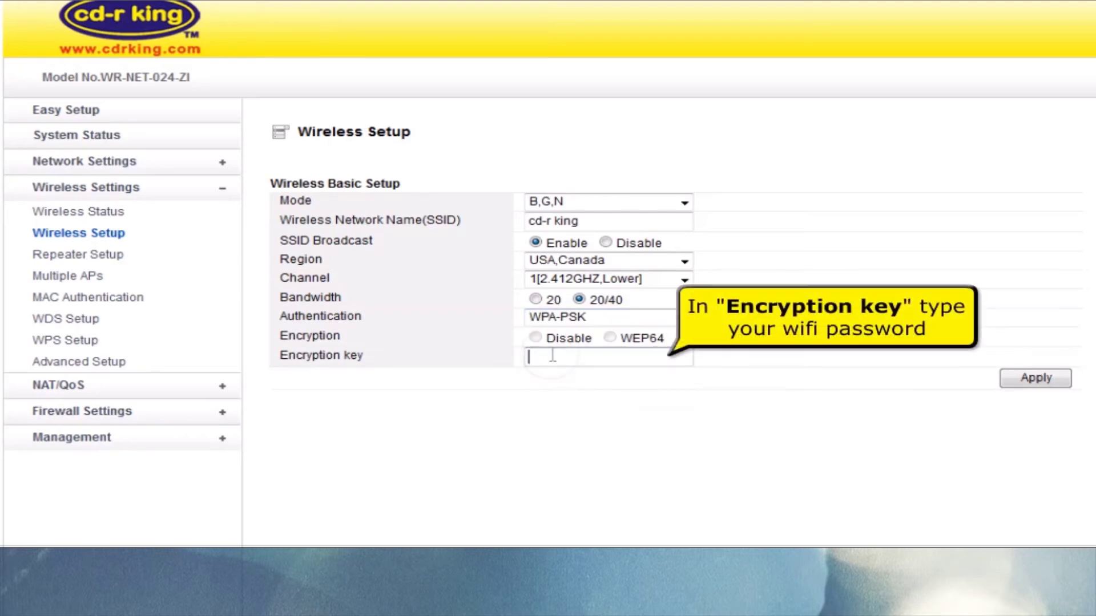
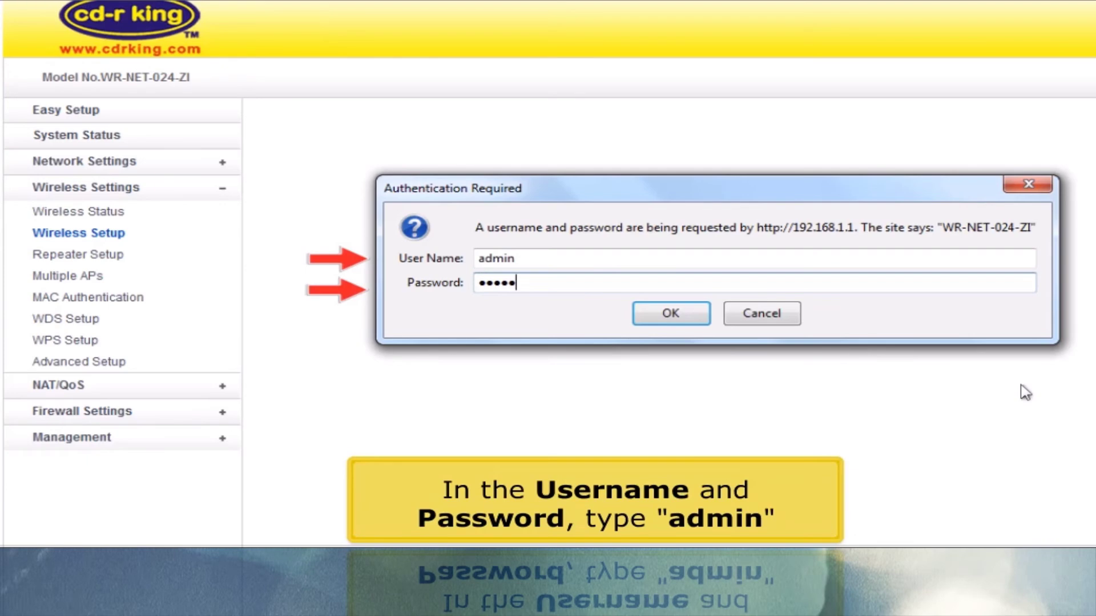
Step: Log in and view System Status: Static IP WAN 192.168.22.25, gateway 192.168.22.1
key(Return)
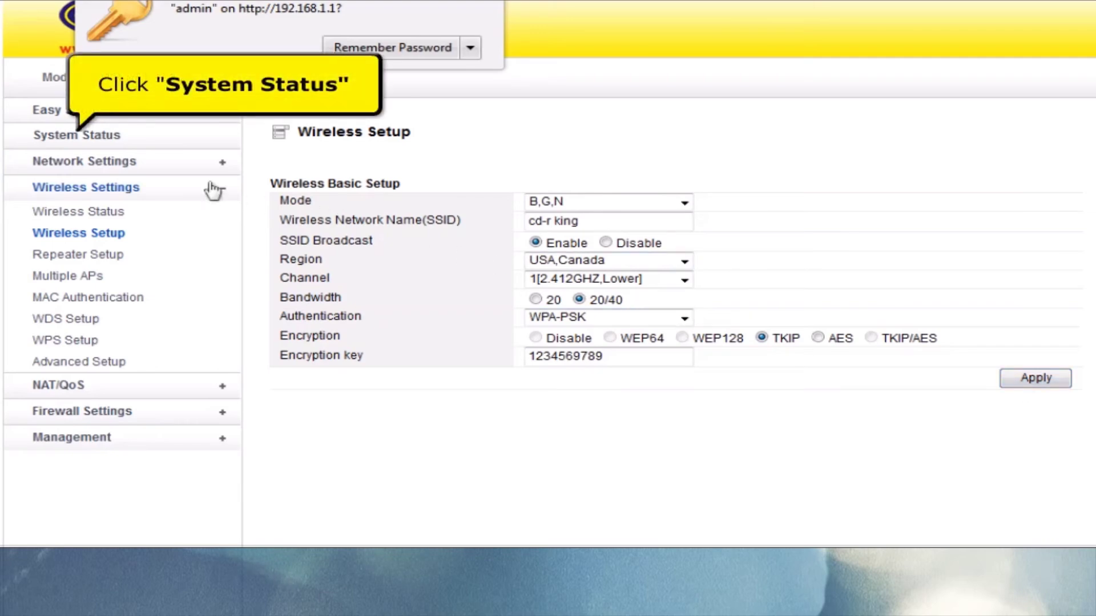
click(107, 146)
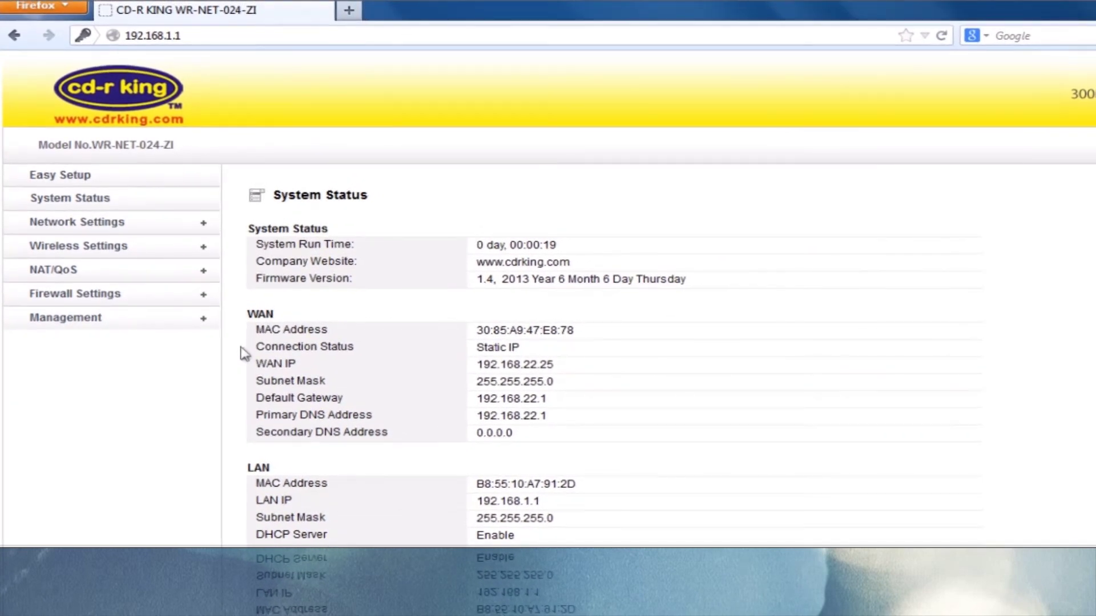
click(348, 10)
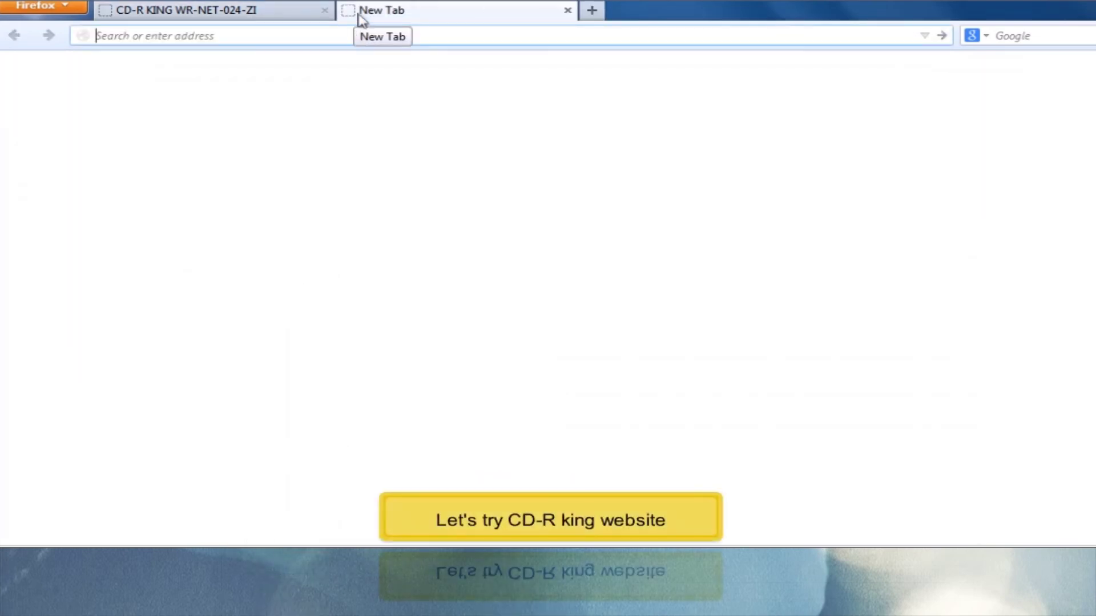
text(www.cdrking.com)
key(Return)
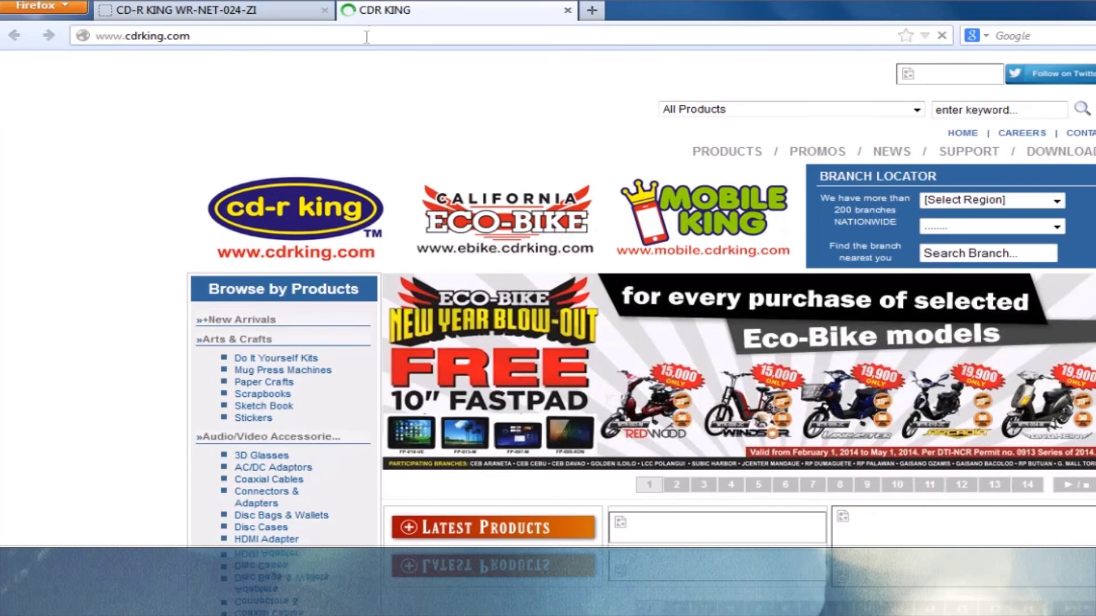
scroll(422, 157, down, 1)
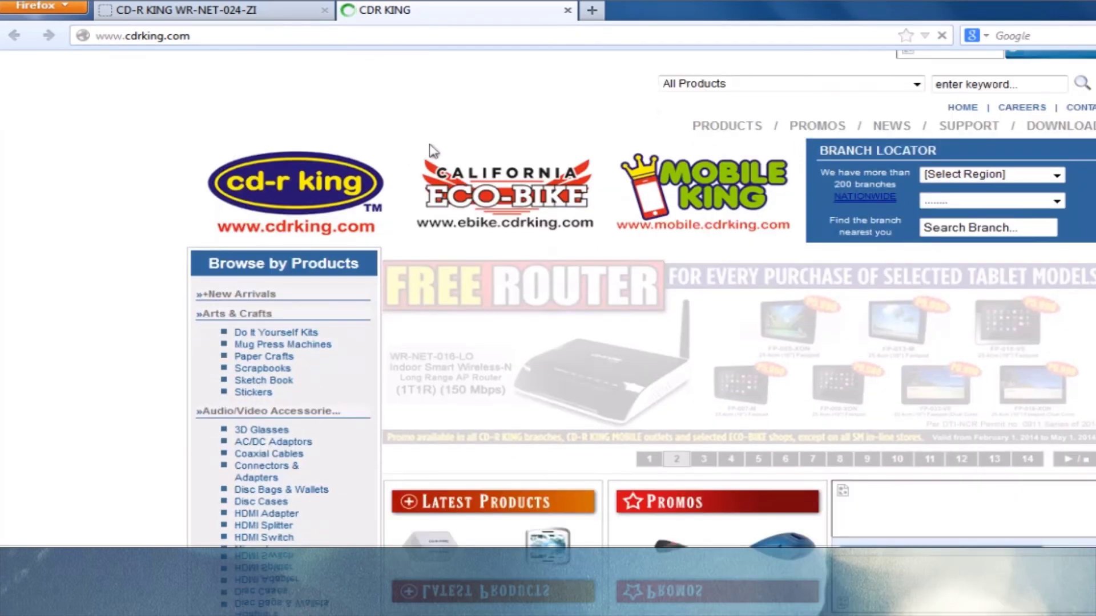
scroll(431, 151, down, 3)
scroll(431, 151, up, 3)
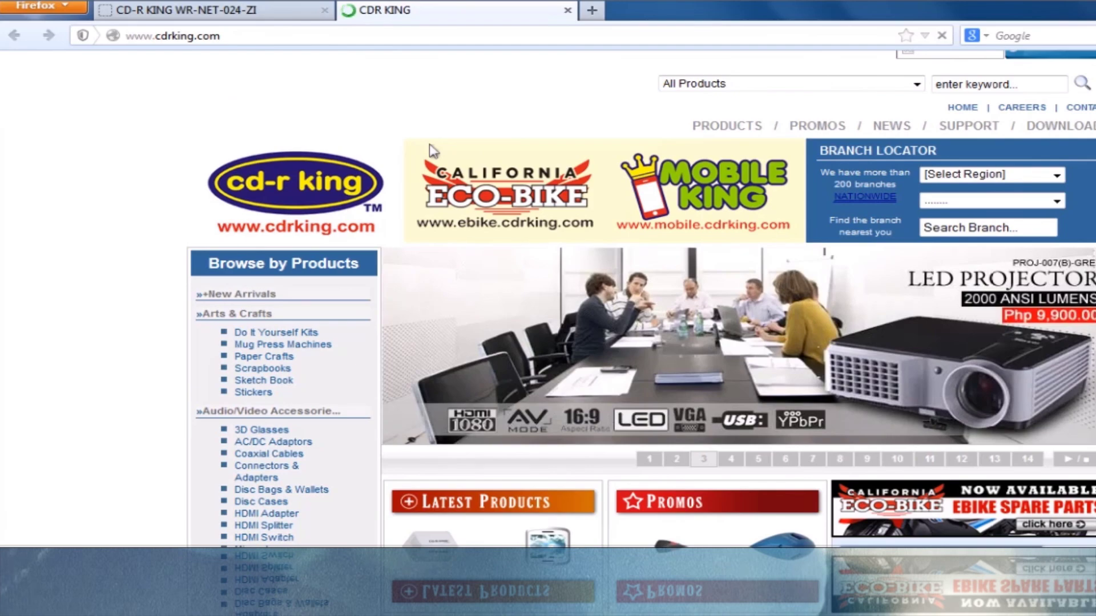
scroll(431, 151, down, 10)
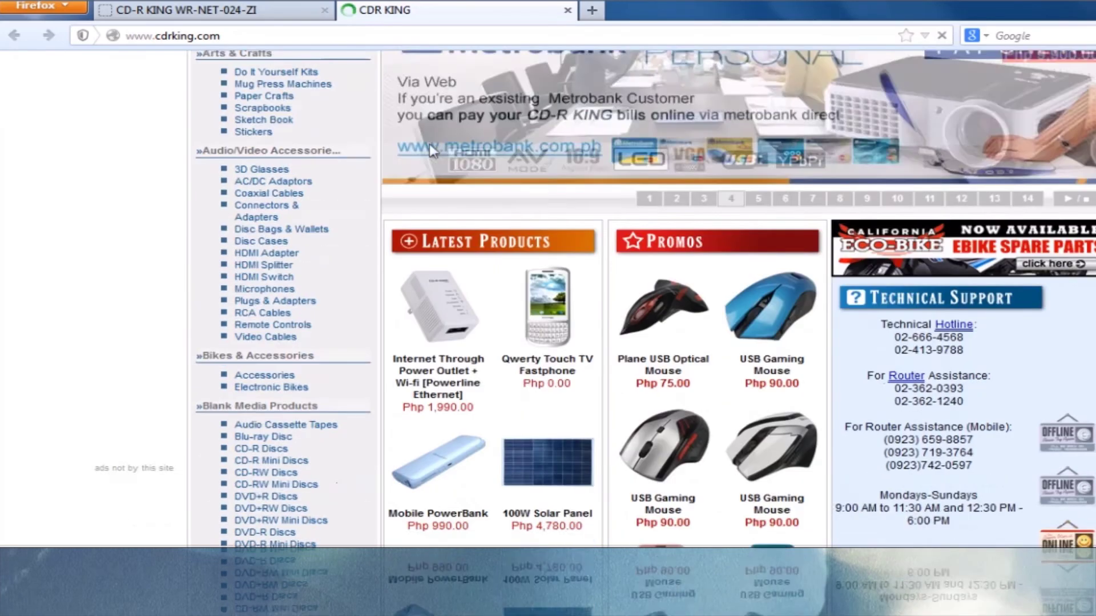
scroll(429, 145, up, 5)
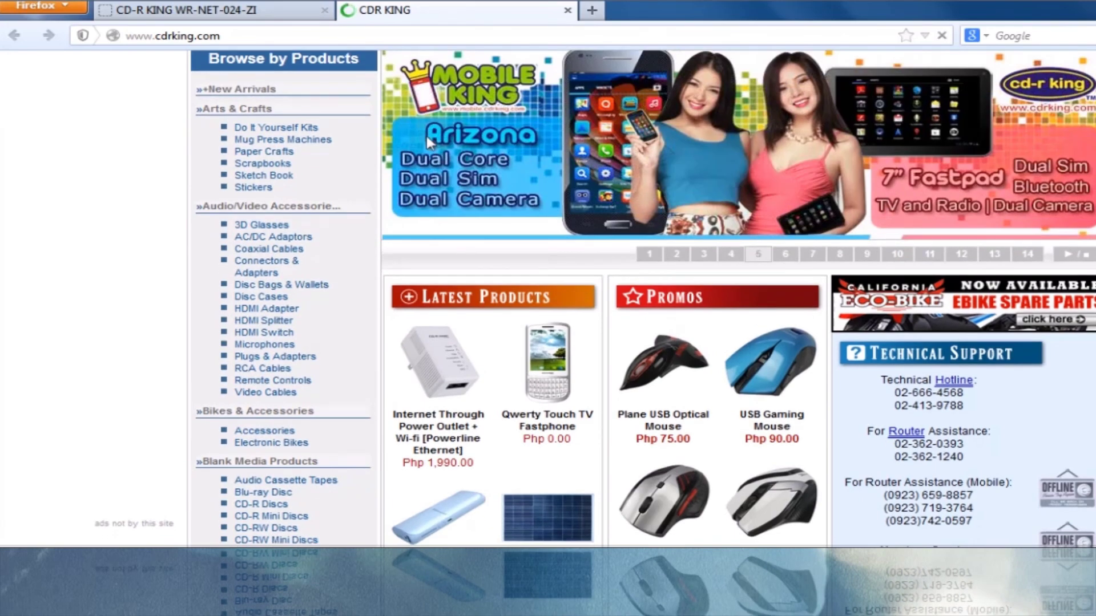
scroll(430, 142, up, 2)
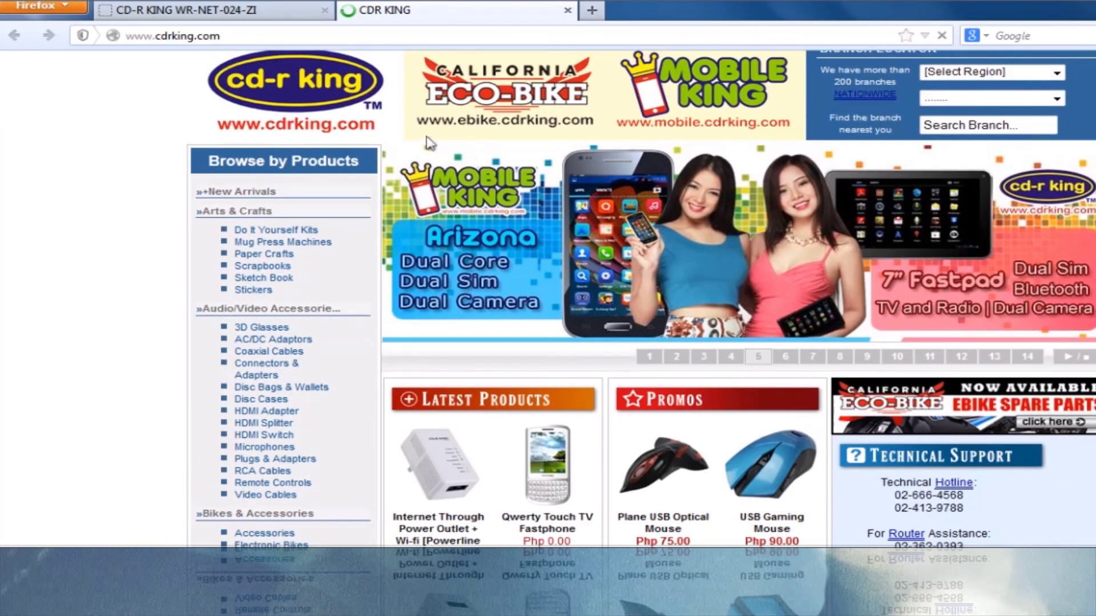